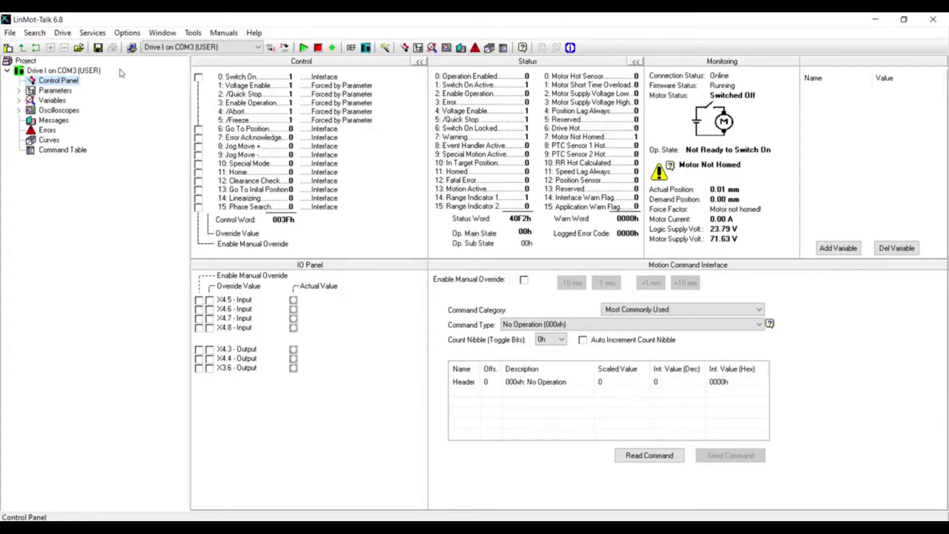
# Assign the Trigger function to digital input X4.6 in the drive's I/O definitions, allowing the running firmware to be stopped
pyautogui.click(18, 91)
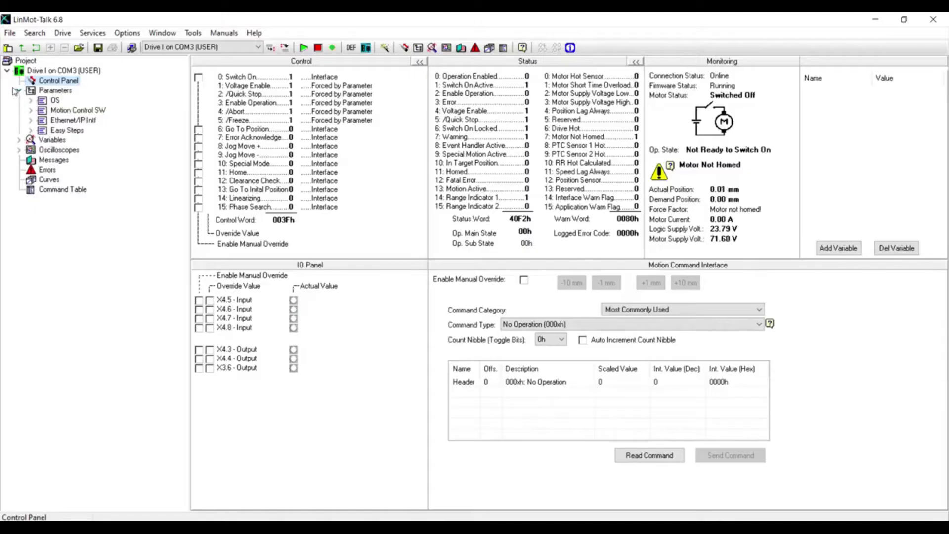
pyautogui.click(31, 110)
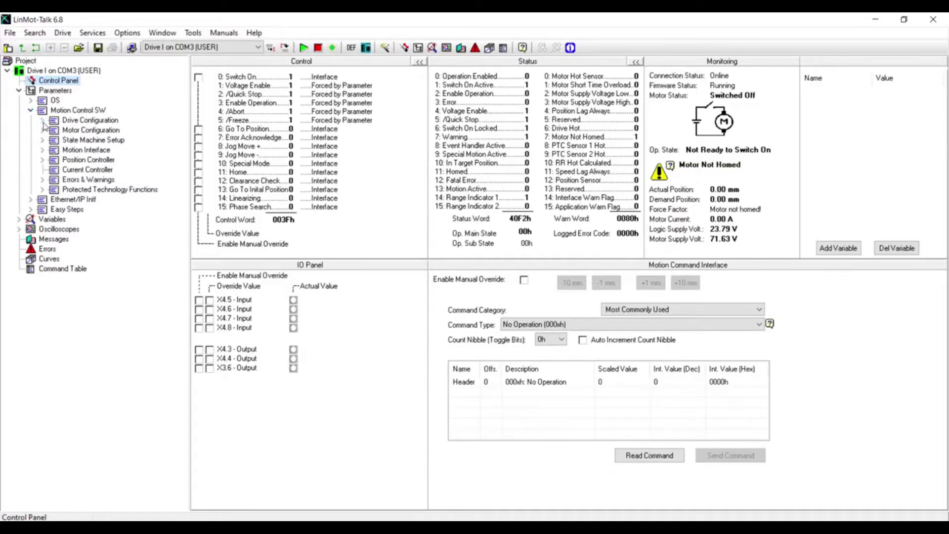
pyautogui.click(43, 121)
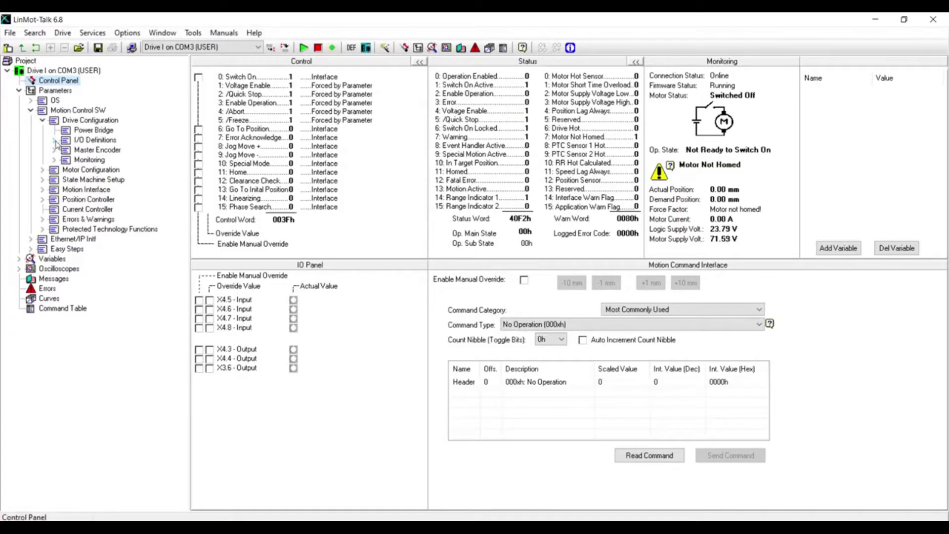
pyautogui.click(54, 141)
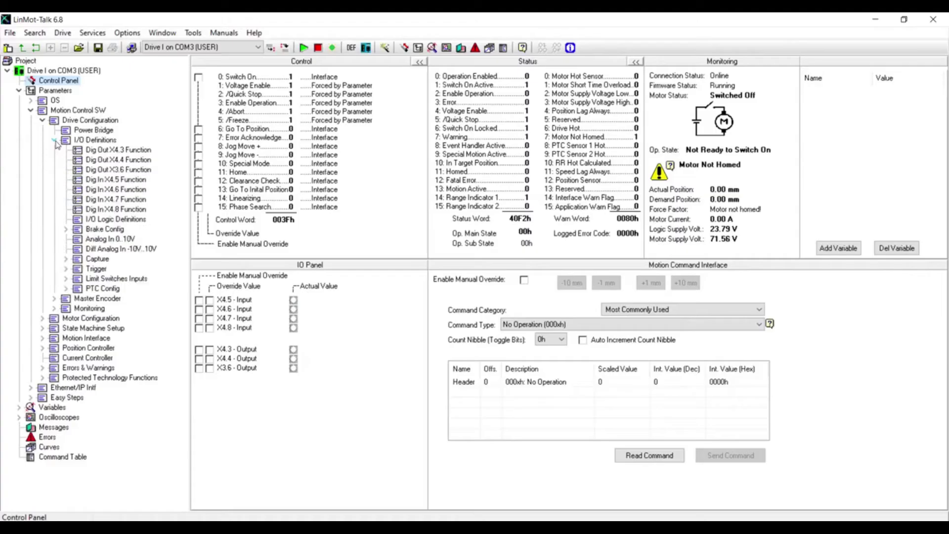
pyautogui.click(104, 191)
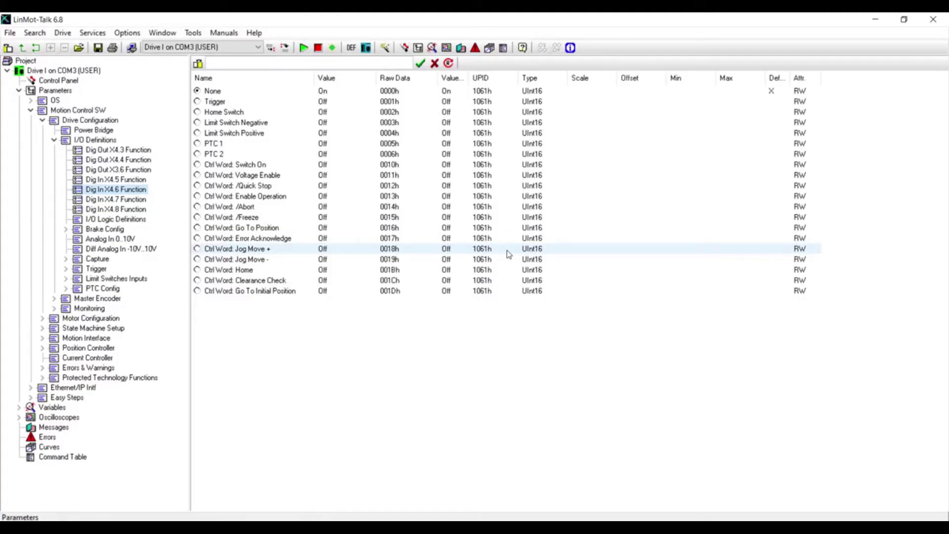
pyautogui.click(299, 102)
pyautogui.click(197, 101)
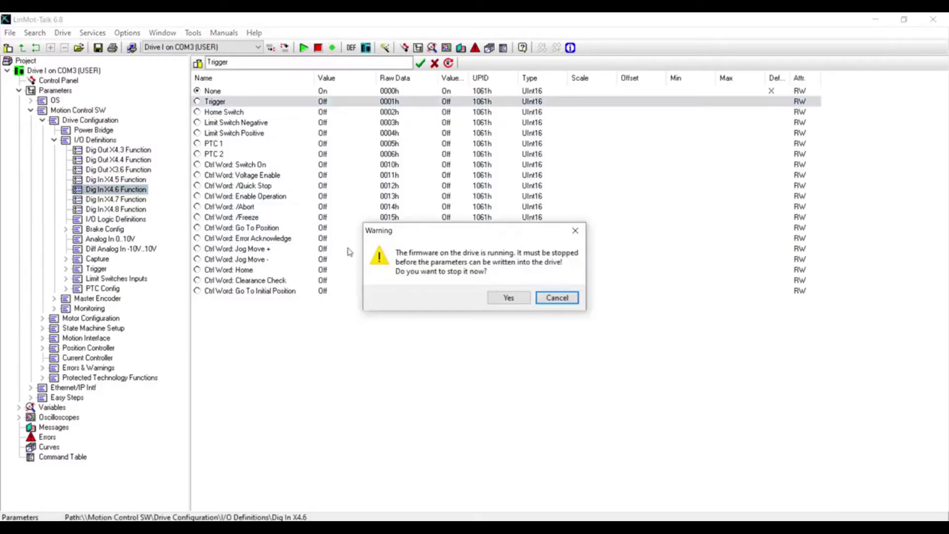
pyautogui.click(512, 301)
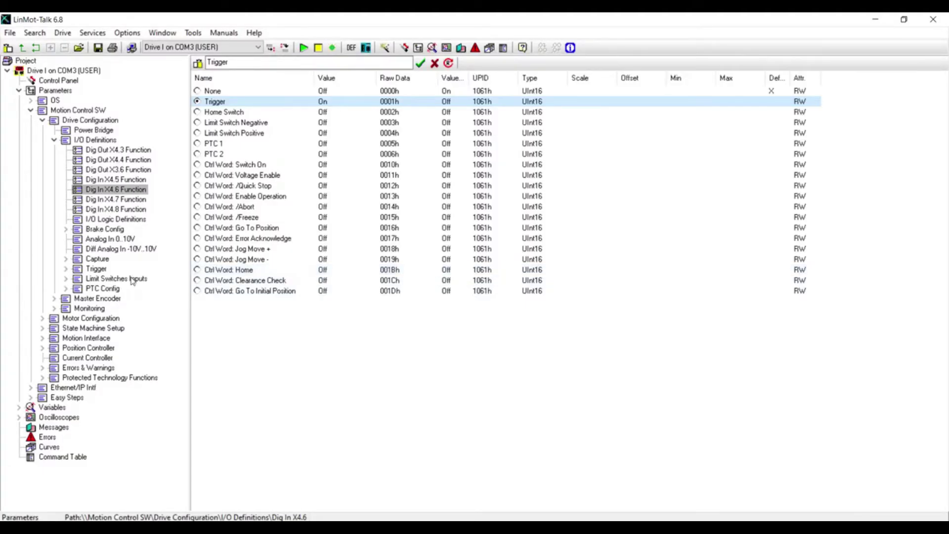
# Set the trigger mode in the I/O definitions to Direct
pyautogui.click(66, 268)
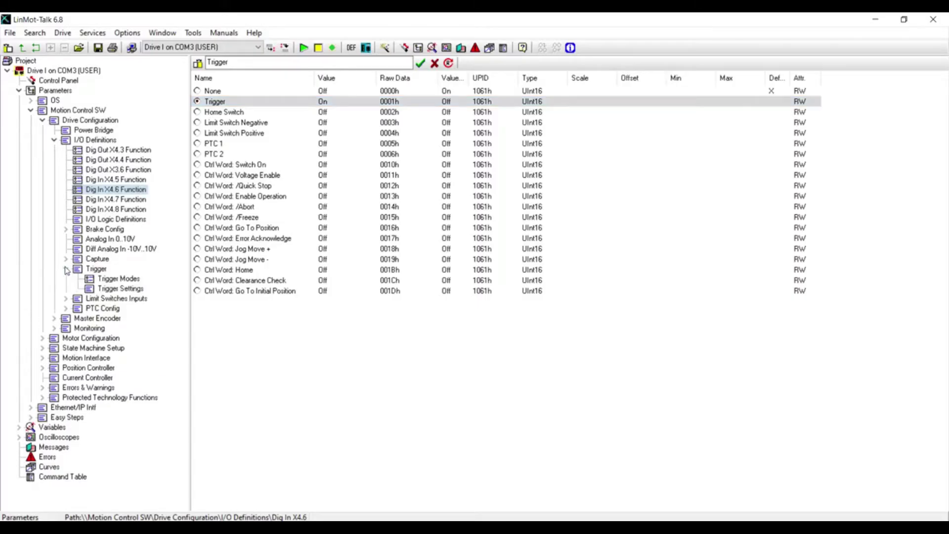
pyautogui.click(114, 281)
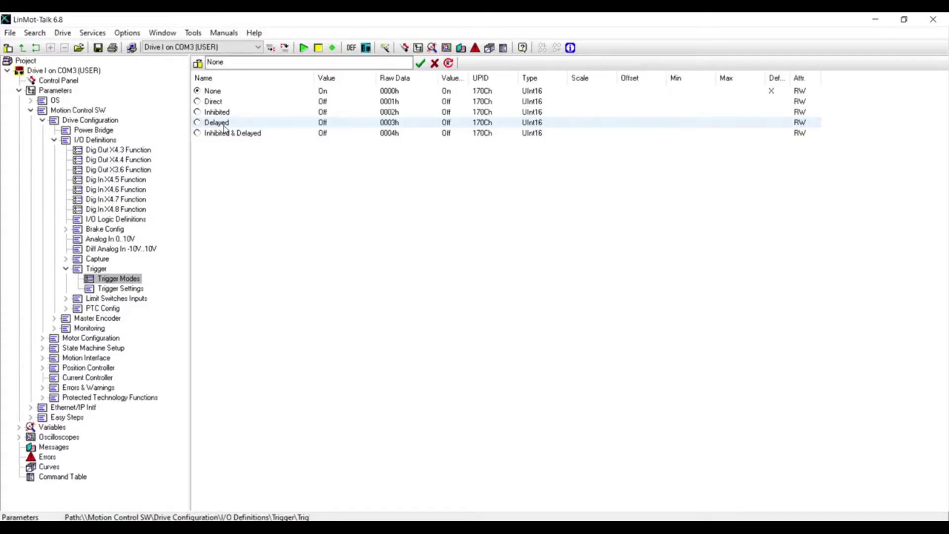
pyautogui.click(212, 102)
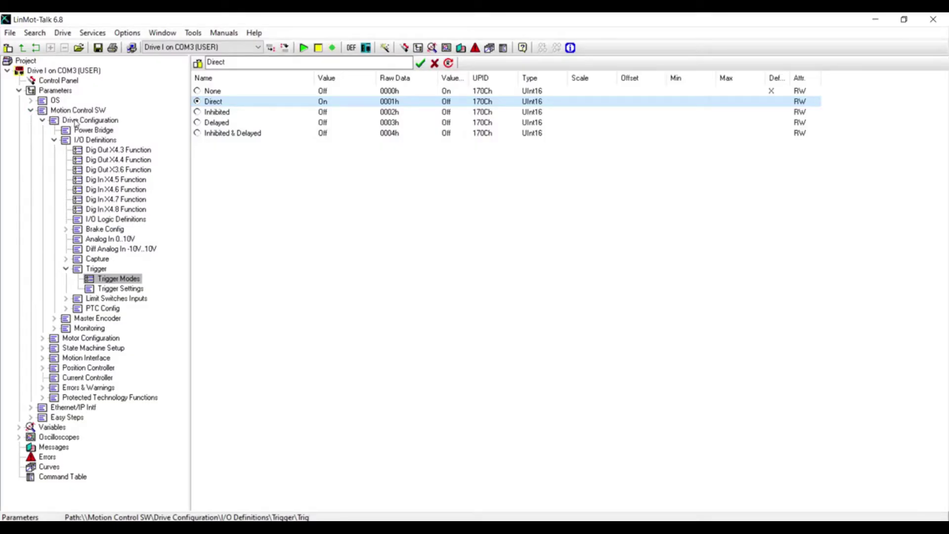
# Select Triggered VA-Interpolator as the run mode in the Motion Interface parameters
pyautogui.click(54, 140)
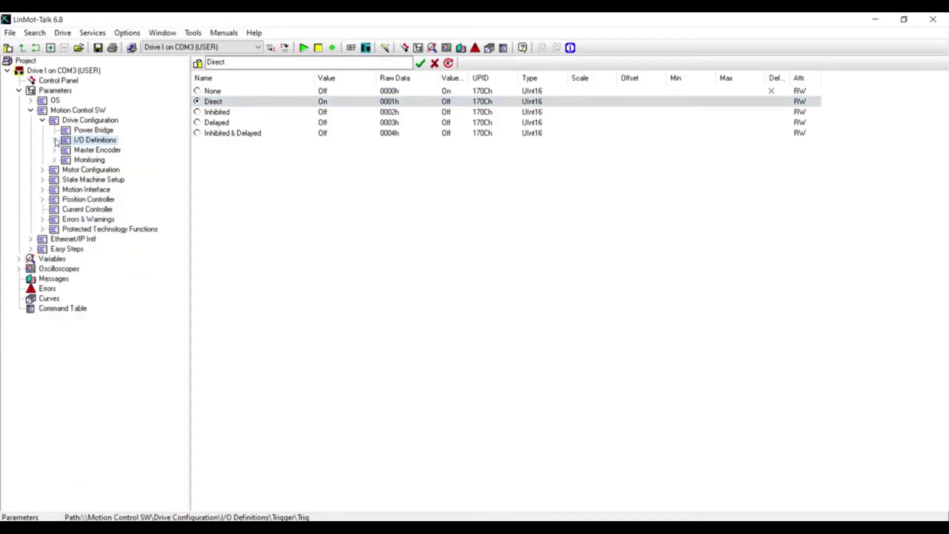
pyautogui.click(43, 191)
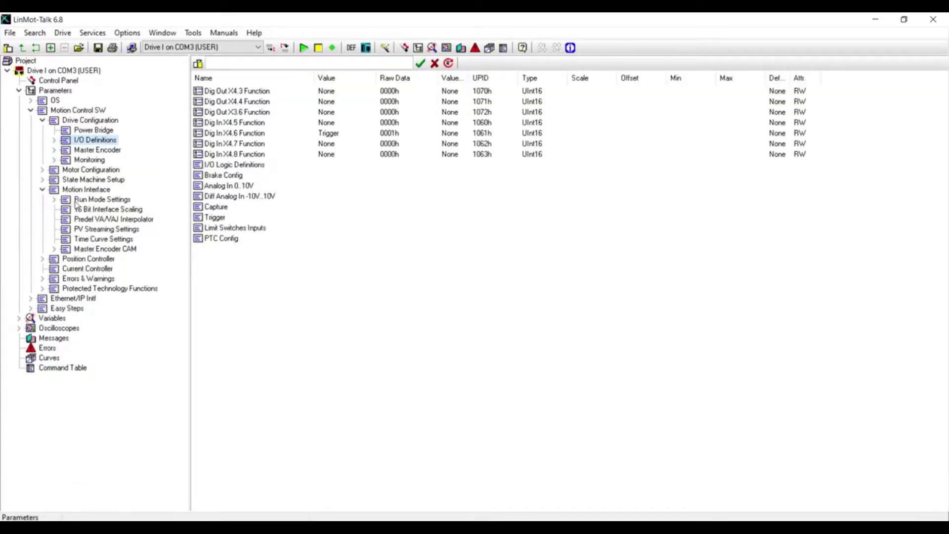
pyautogui.click(55, 200)
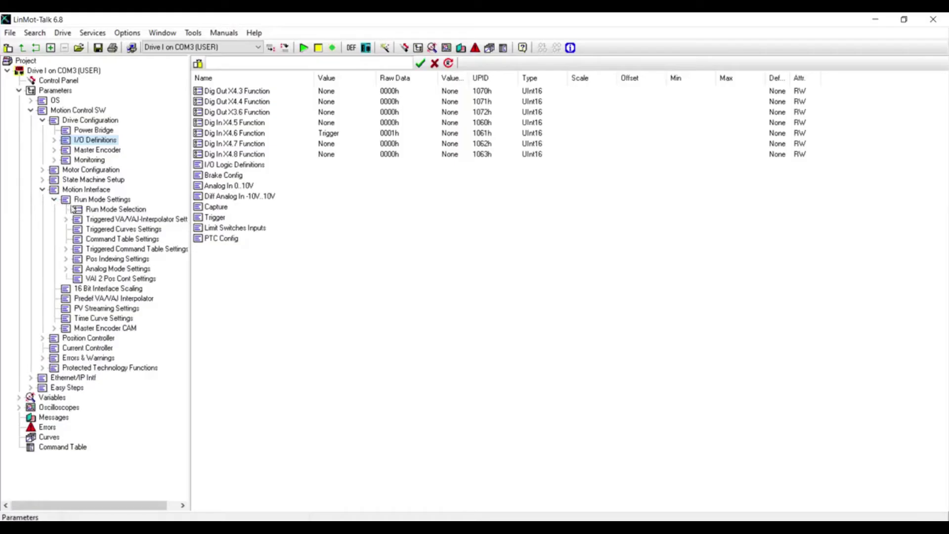
pyautogui.click(104, 210)
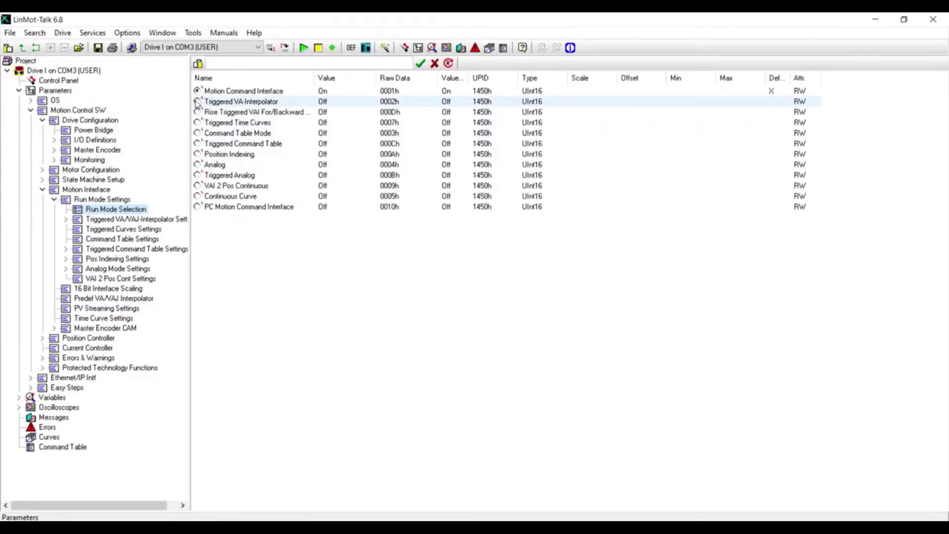
pyautogui.click(197, 102)
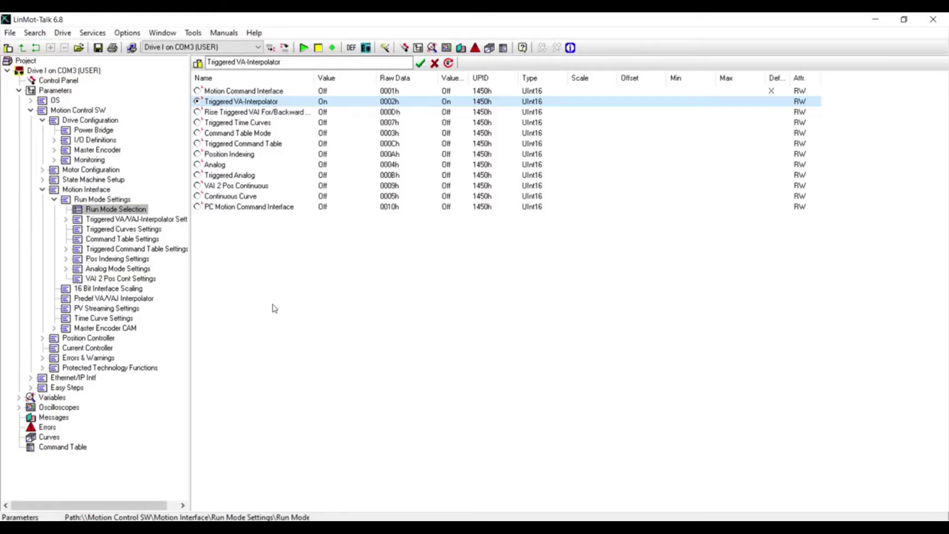
# In the triggered VA-interpolator's rise configuration, set the position to 120 mm and the maximum speed to 2 m/s
pyautogui.click(67, 219)
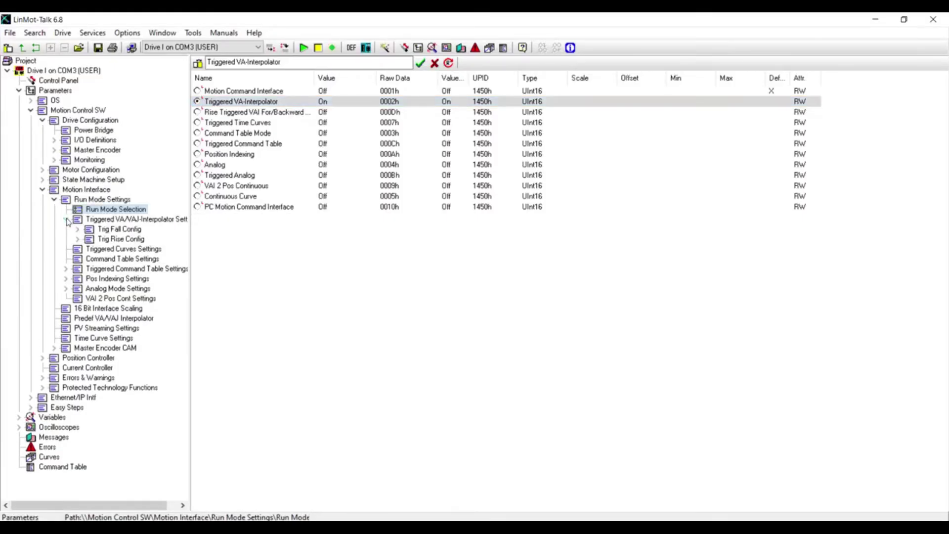
pyautogui.click(137, 239)
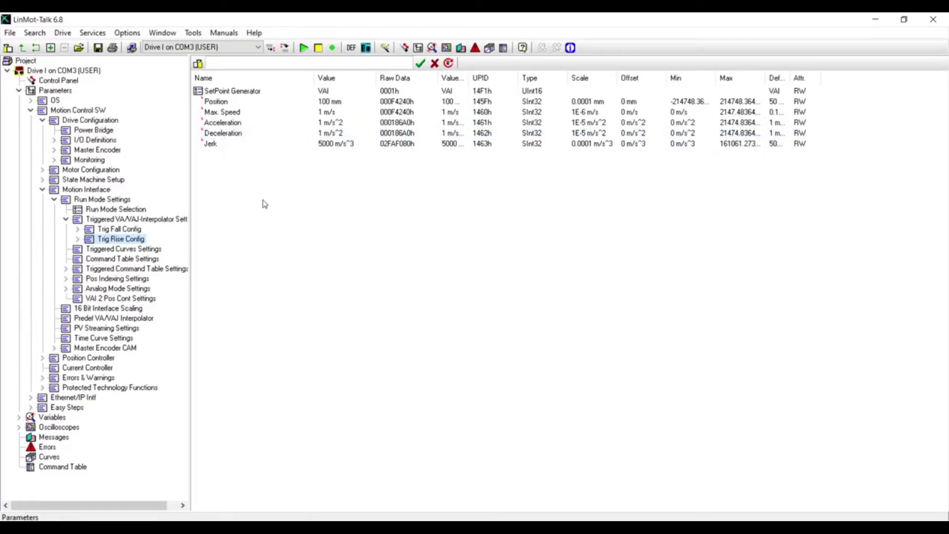
pyautogui.click(339, 103)
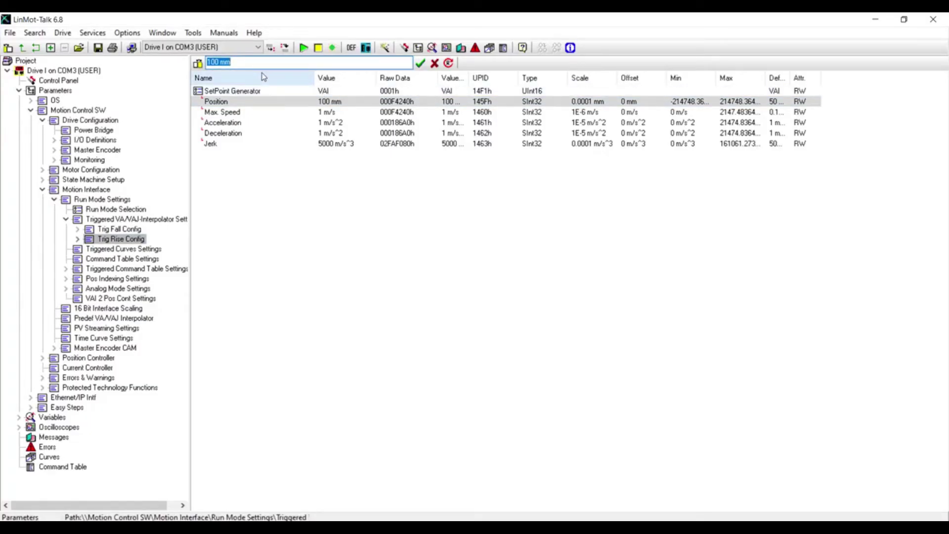
pyautogui.write('120')
pyautogui.press('Return')
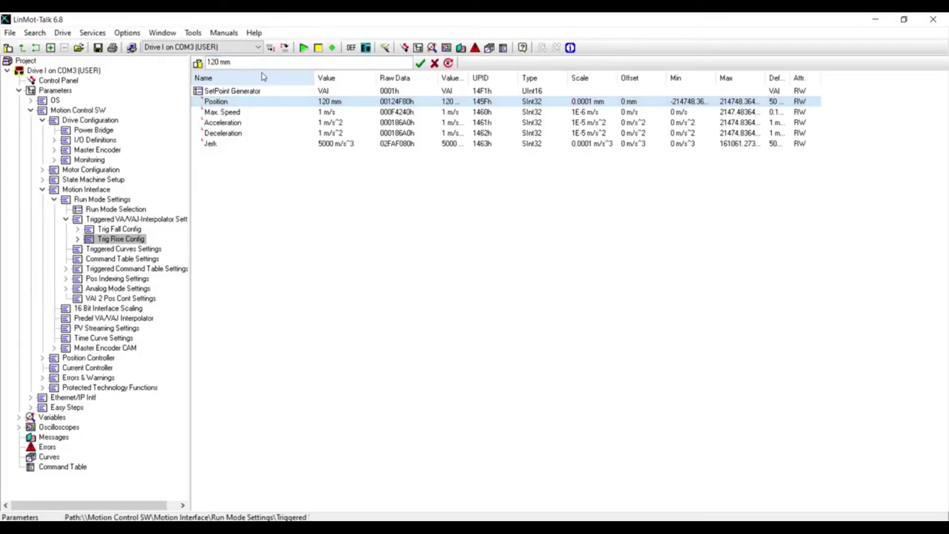
pyautogui.click(328, 116)
pyautogui.write('2')
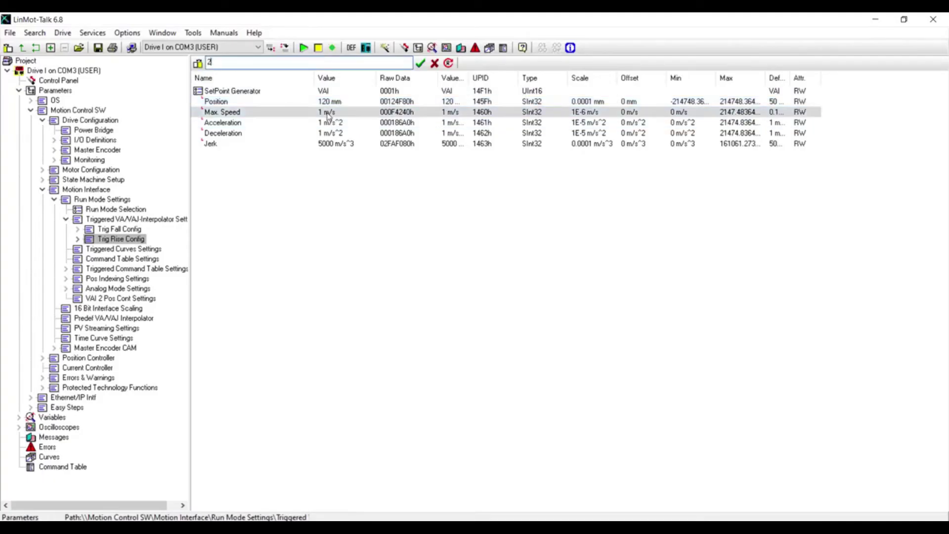
pyautogui.press('Return')
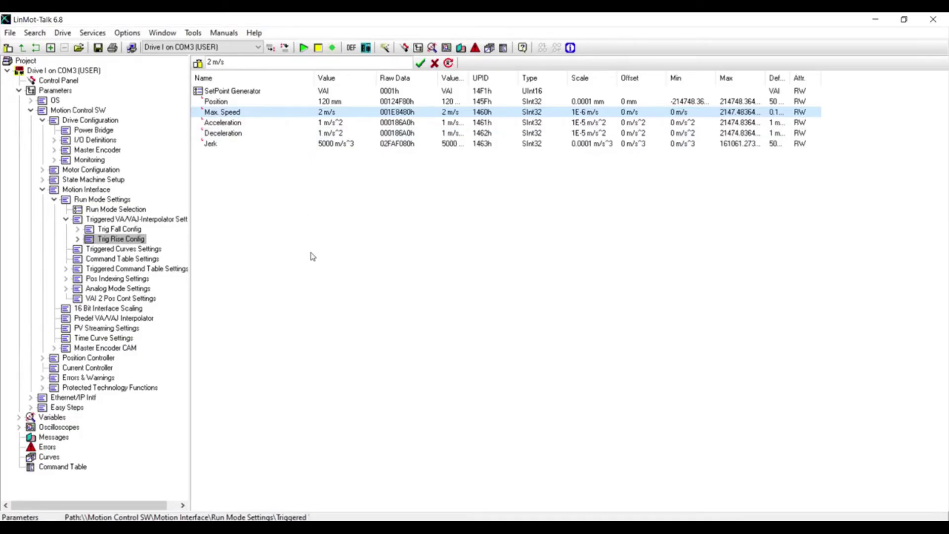
# Return to the drive's control panel and reboot the drive to restart its firmware
pyautogui.click(44, 81)
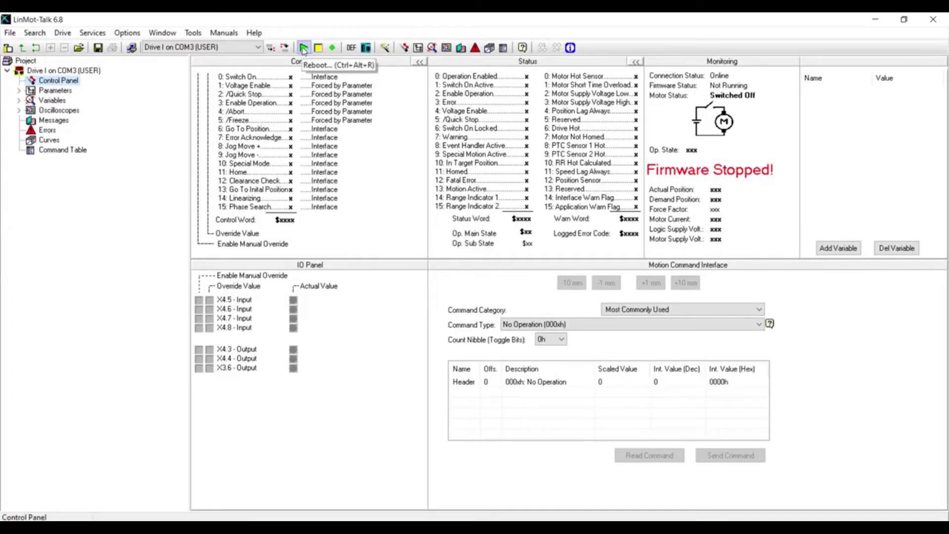
pyautogui.click(304, 48)
pyautogui.click(498, 287)
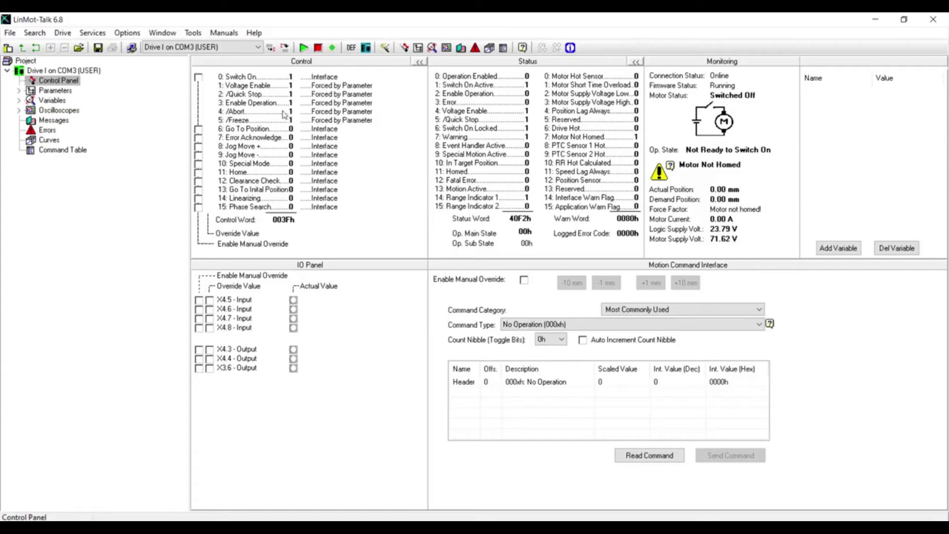
# Enable manual override of the Switch On control bit and cycle it off and on to power the motor
pyautogui.click(198, 77)
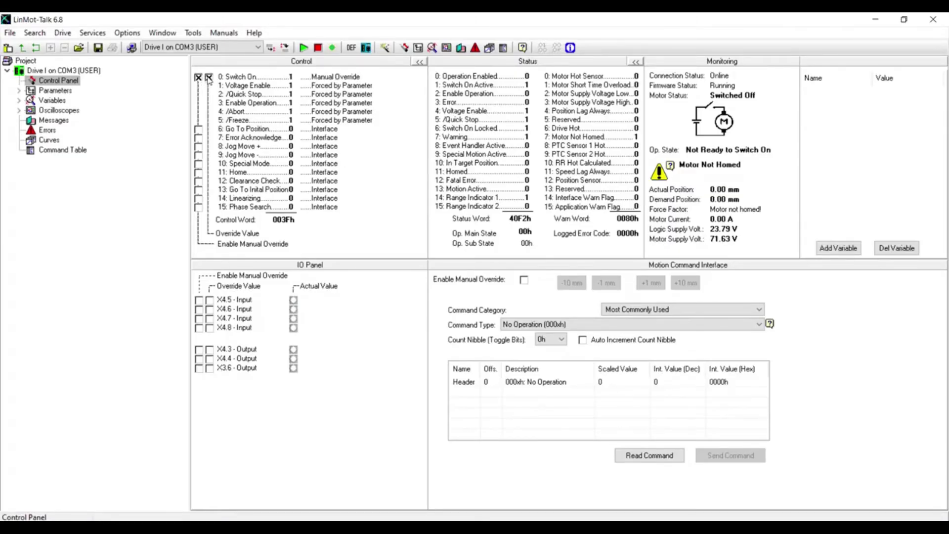
pyautogui.click(209, 78)
pyautogui.click(210, 79)
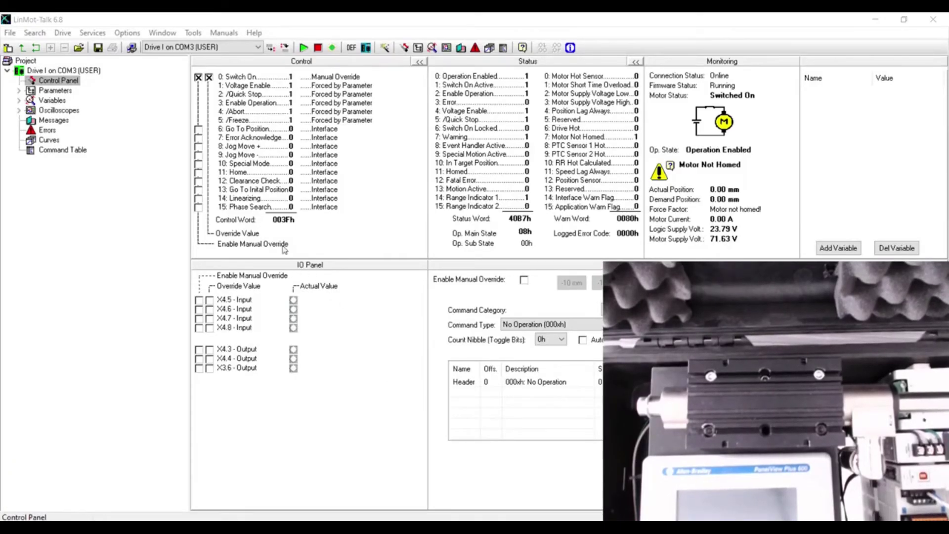
# Home the motor by manually overriding the Home control bit, and clear the bit once homing is complete
pyautogui.click(198, 173)
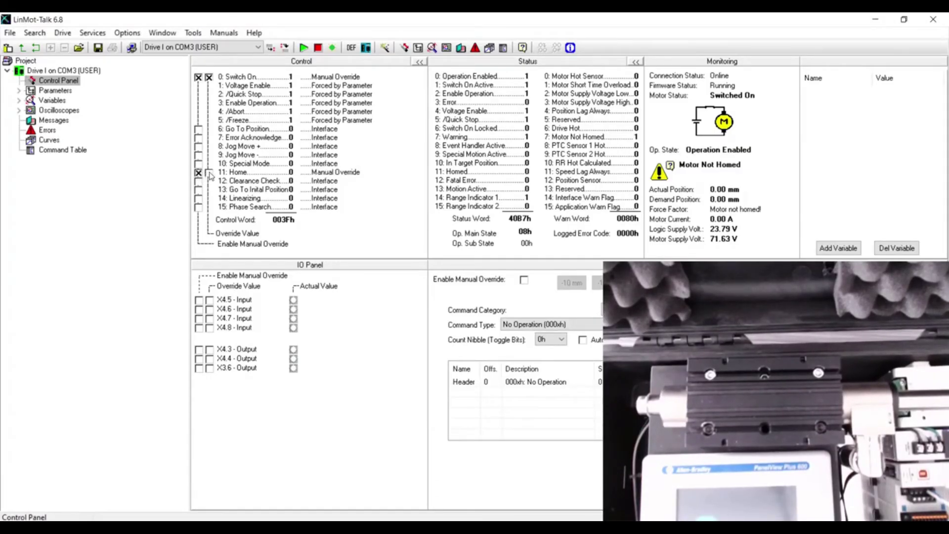
pyautogui.click(209, 173)
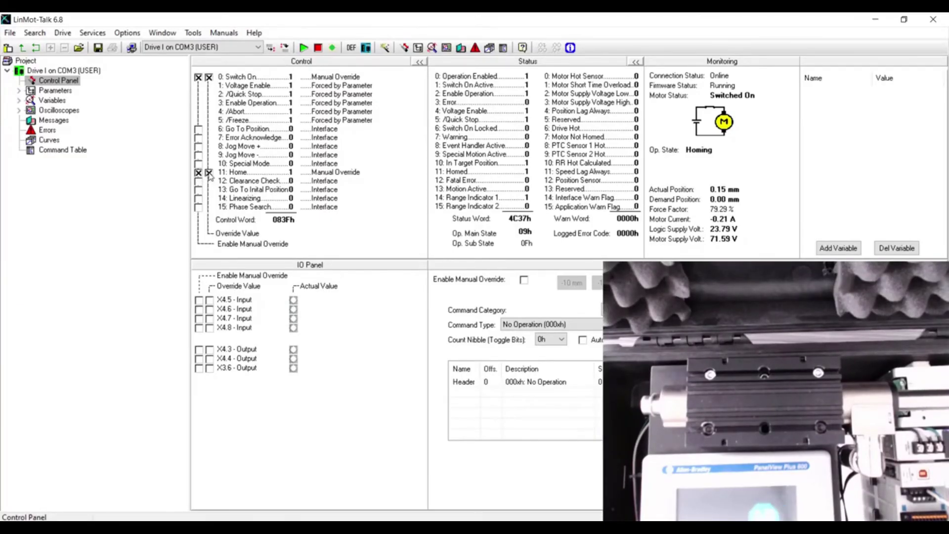
pyautogui.click(209, 173)
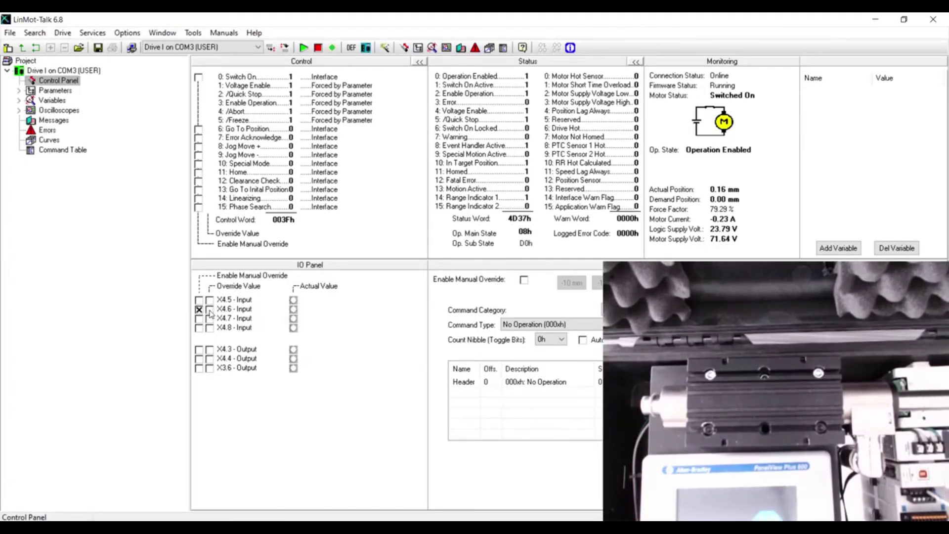
# Switch input X4.6 on and off twice through manual override to test the triggered moves, and release the override
pyautogui.click(210, 310)
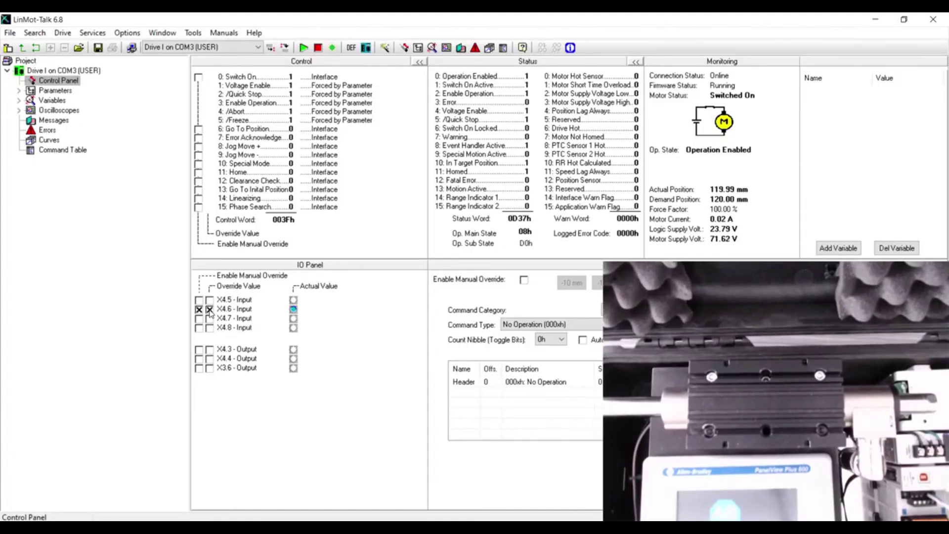
pyautogui.click(210, 312)
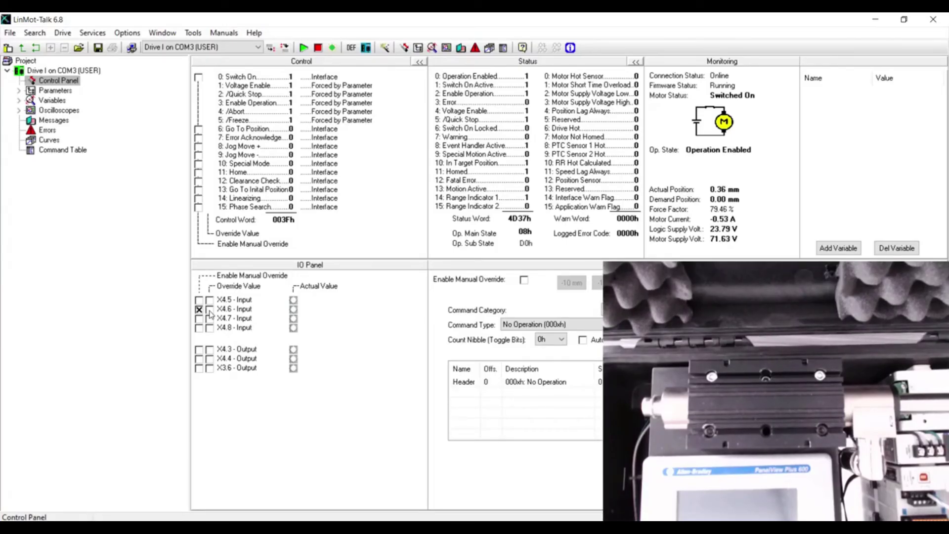
pyautogui.click(210, 310)
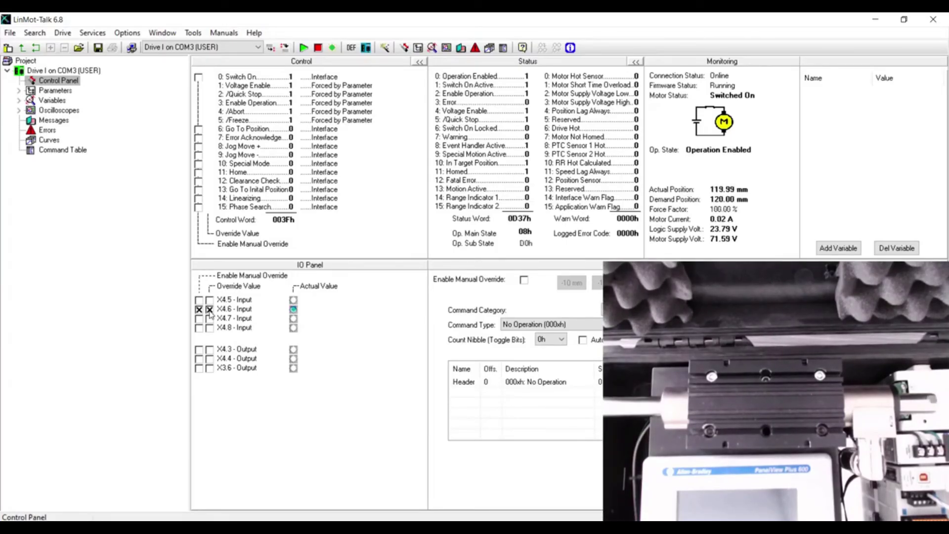
pyautogui.click(210, 310)
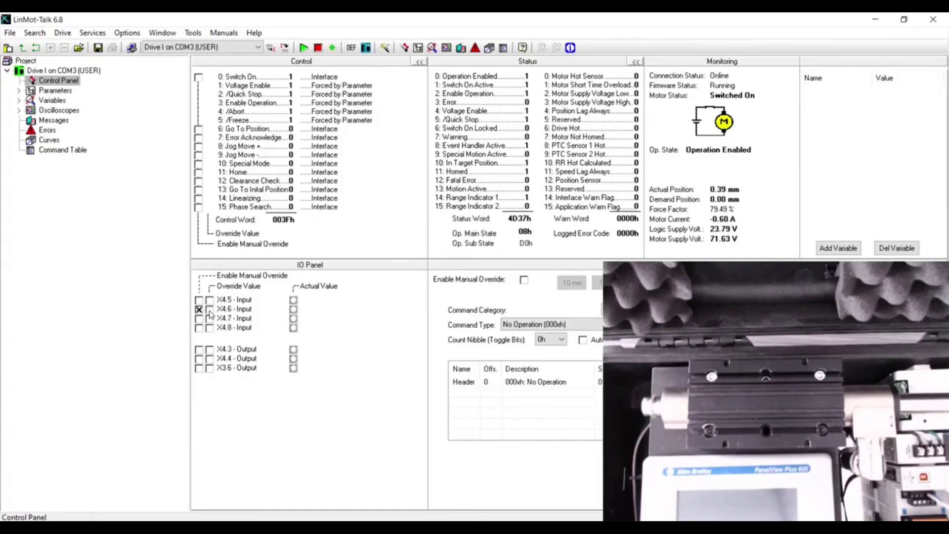
pyautogui.click(199, 309)
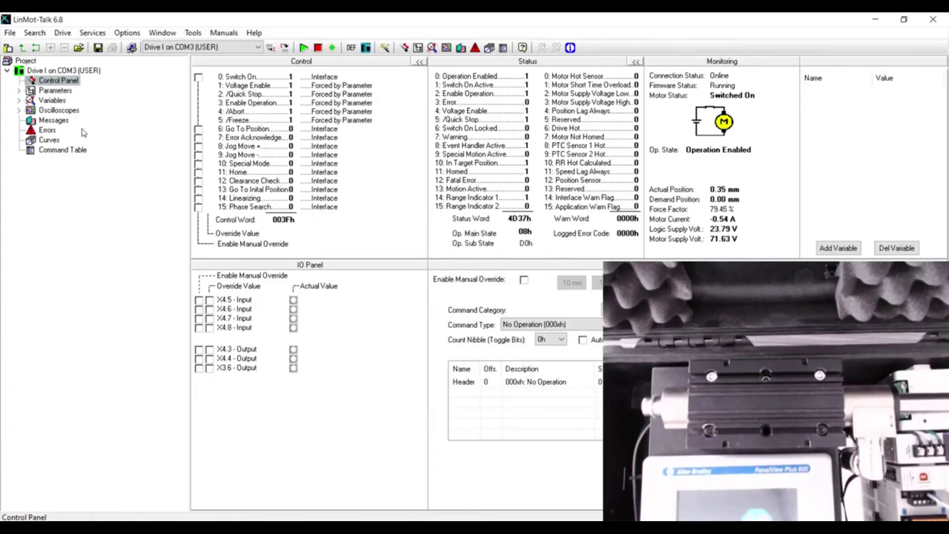
# Set the Position in the run mode's Trig Rise Config to 50 mm
pyautogui.click(19, 92)
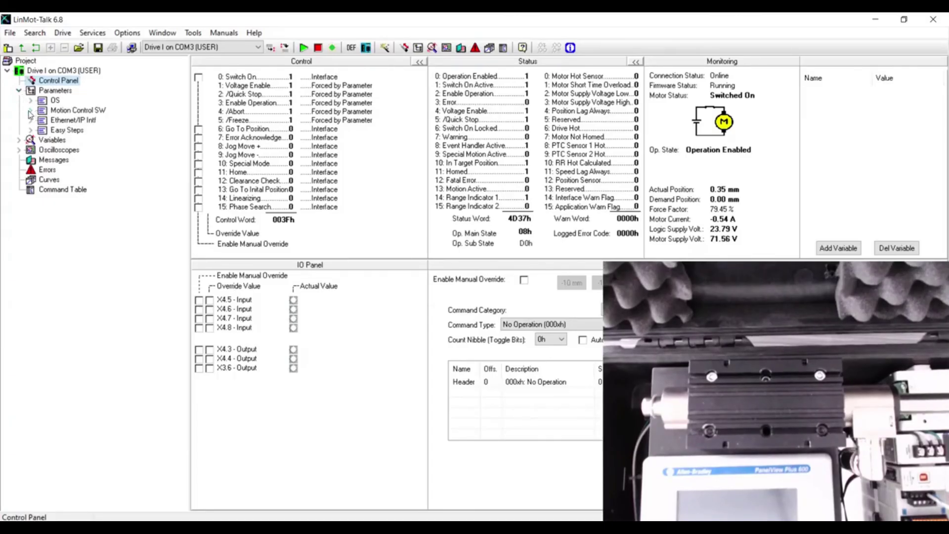
pyautogui.click(31, 111)
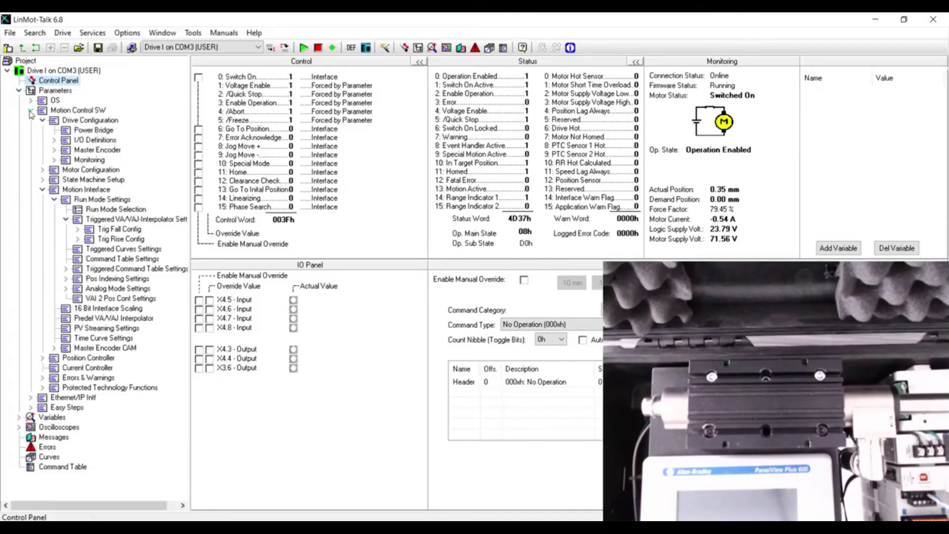
pyautogui.click(106, 231)
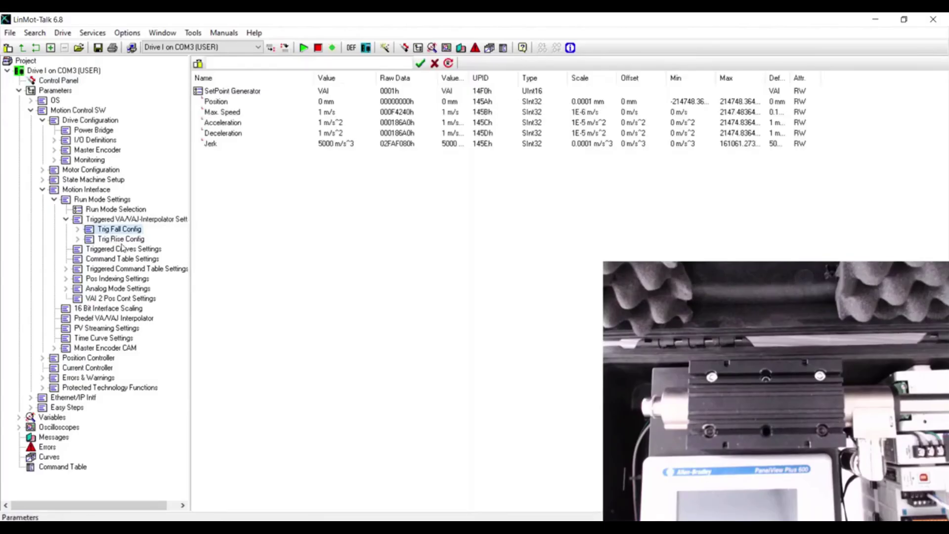
pyautogui.click(114, 240)
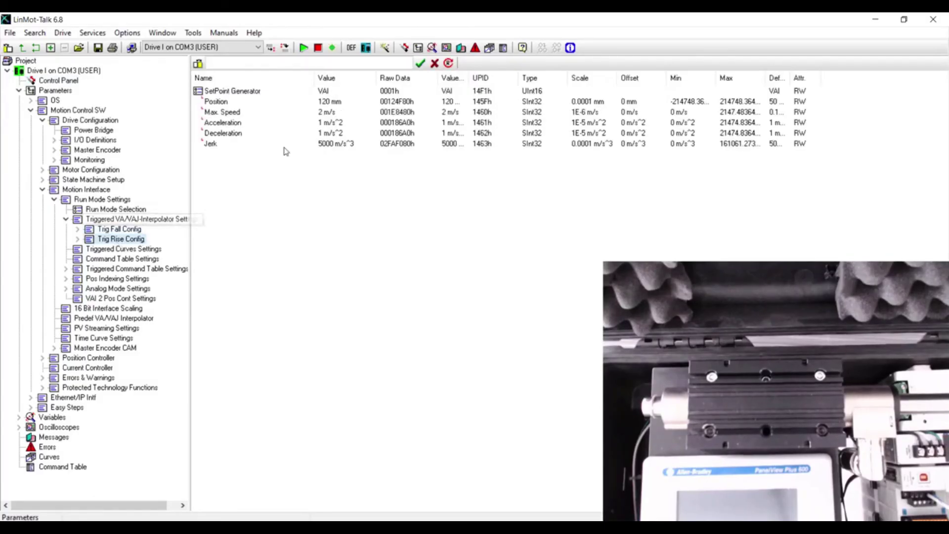
pyautogui.click(337, 101)
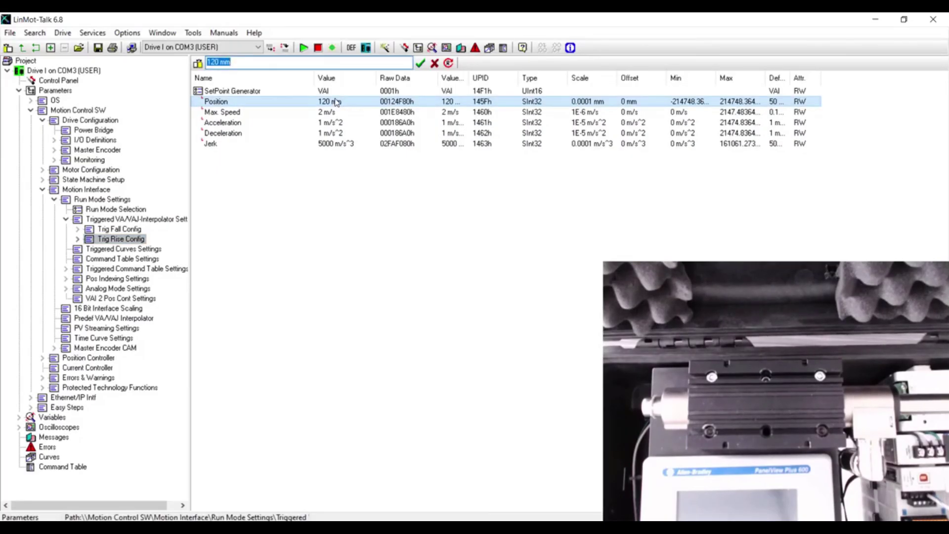
pyautogui.write('50')
pyautogui.press('Return')
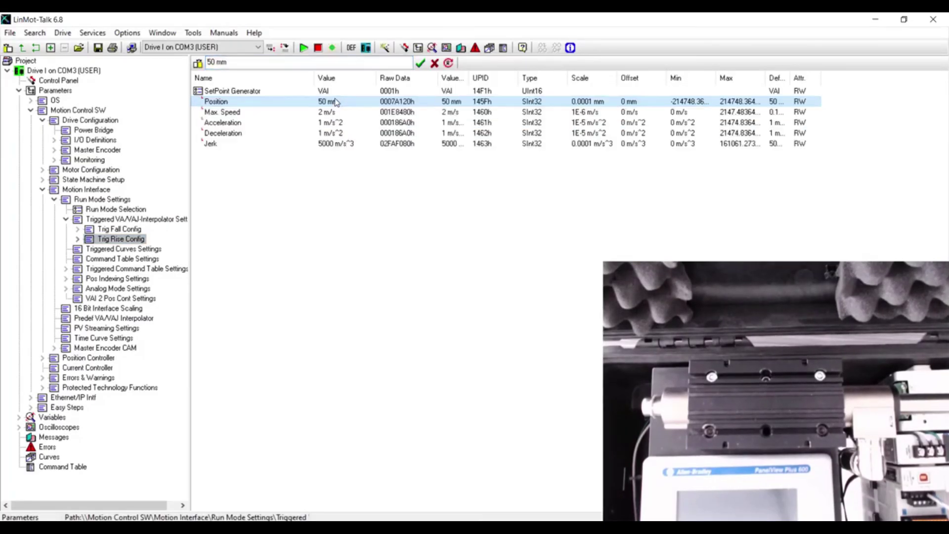
# Set the rise move's maximum speed to 5 m/s, and its acceleration and deceleration to 10 m/s^2 each
pyautogui.click(339, 113)
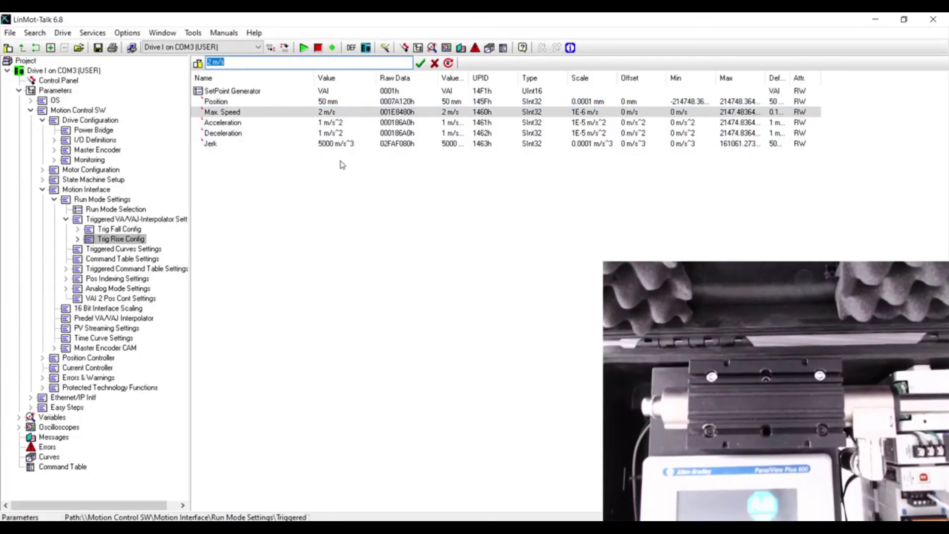
pyautogui.write('5')
pyautogui.press('Return')
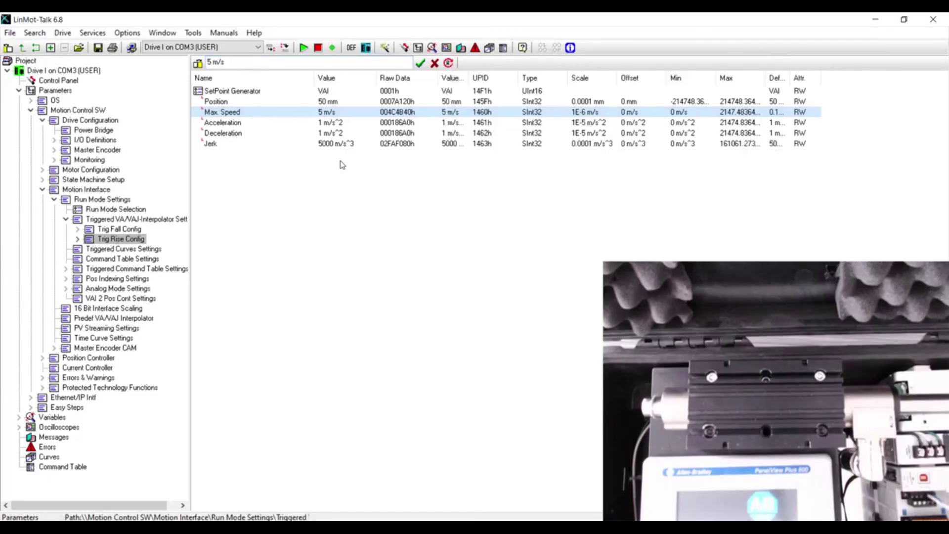
pyautogui.click(324, 124)
pyautogui.write('10')
pyautogui.press('Return')
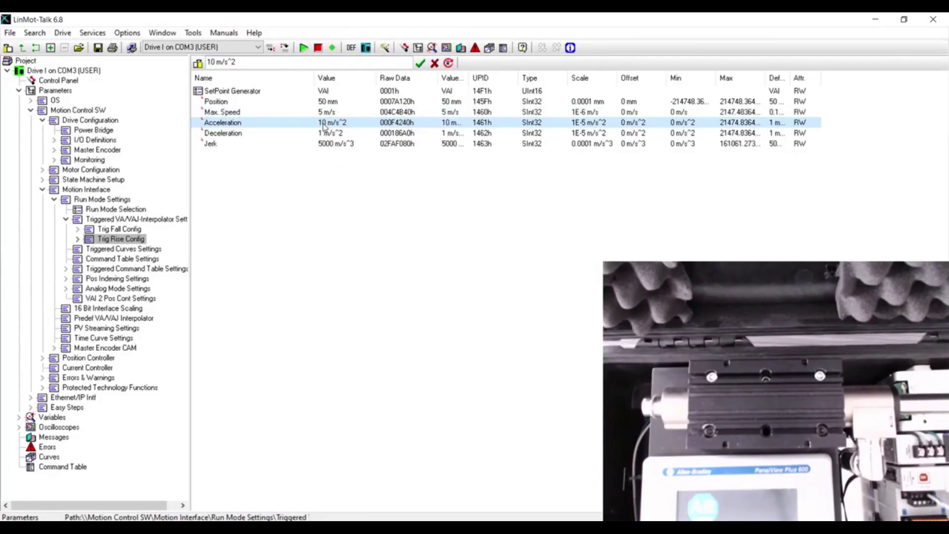
pyautogui.click(215, 134)
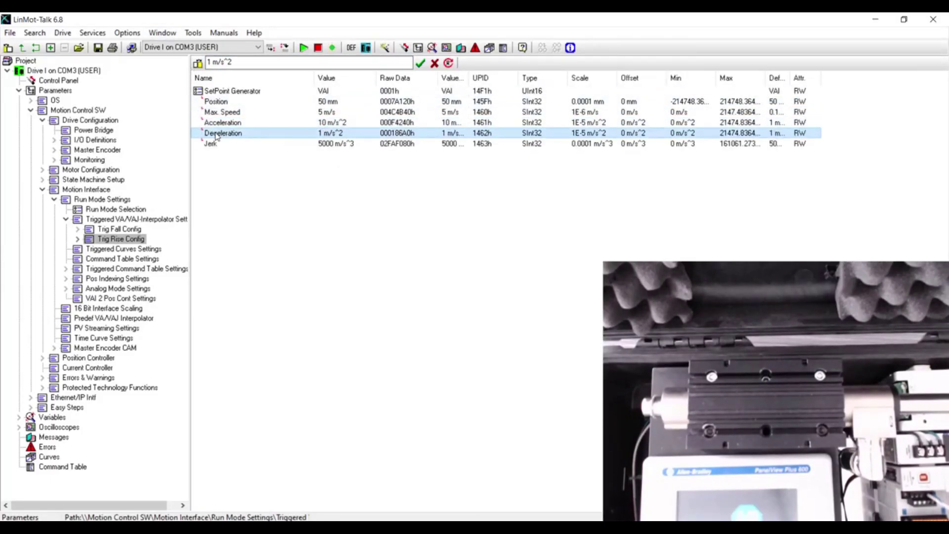
pyautogui.write('1')
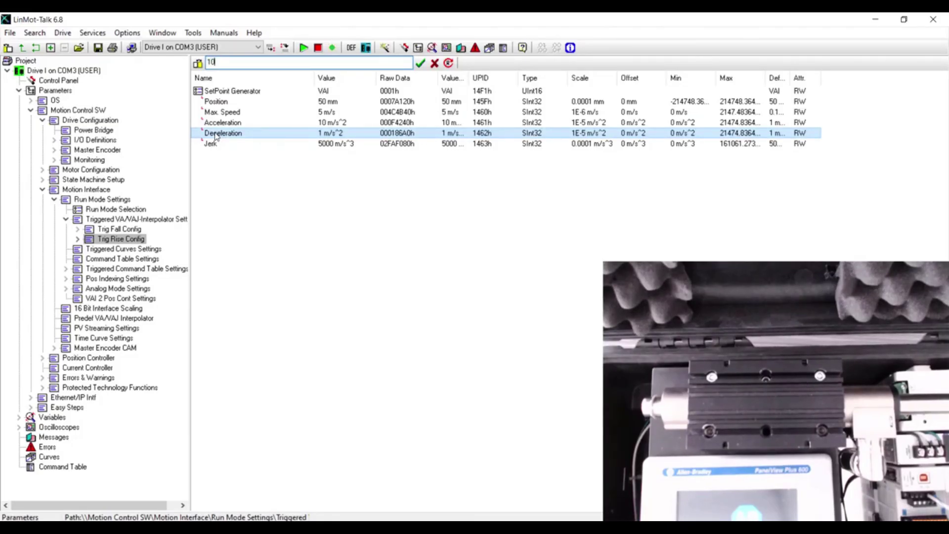
pyautogui.write('0')
pyautogui.press('Return')
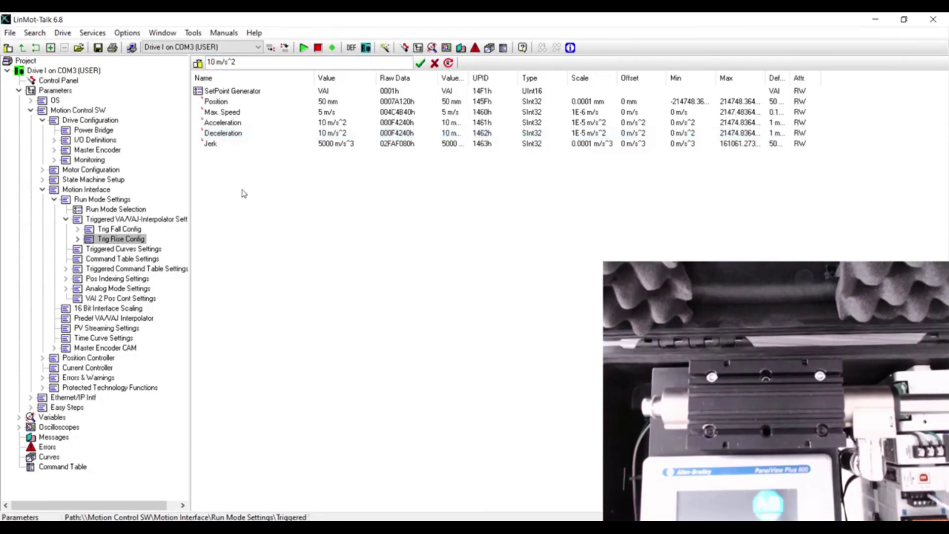
# Return to the control panel, enable manual override of input X4.6, and switch it on and off twice to test the modified rise move
pyautogui.click(76, 81)
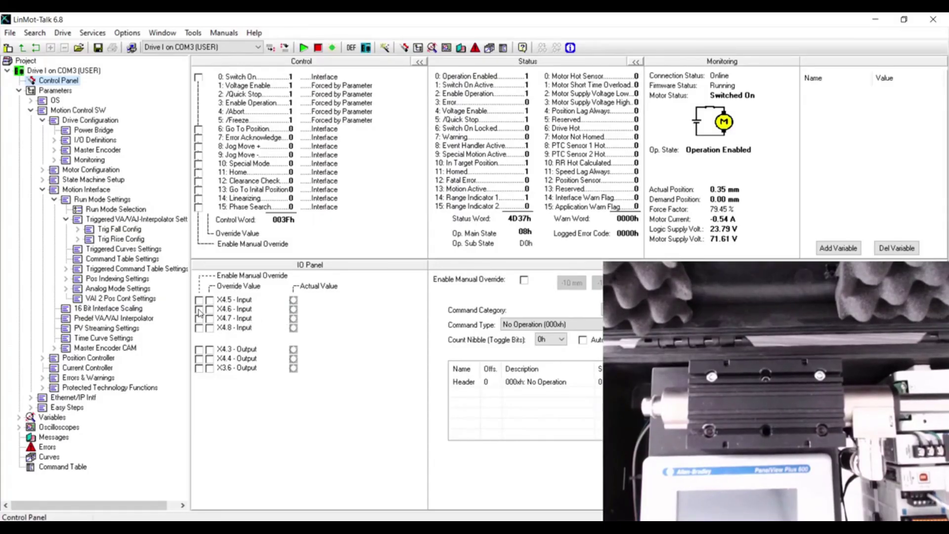
pyautogui.click(199, 309)
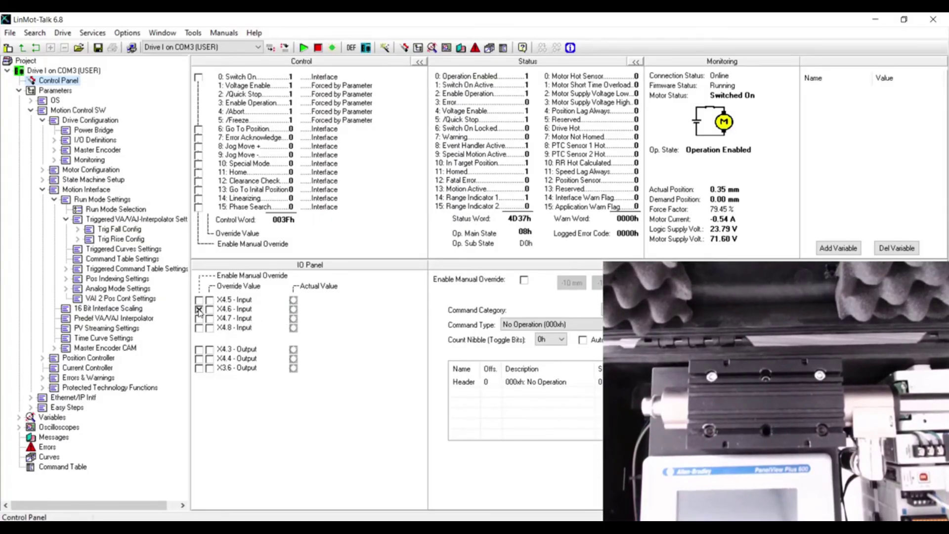
pyautogui.click(209, 312)
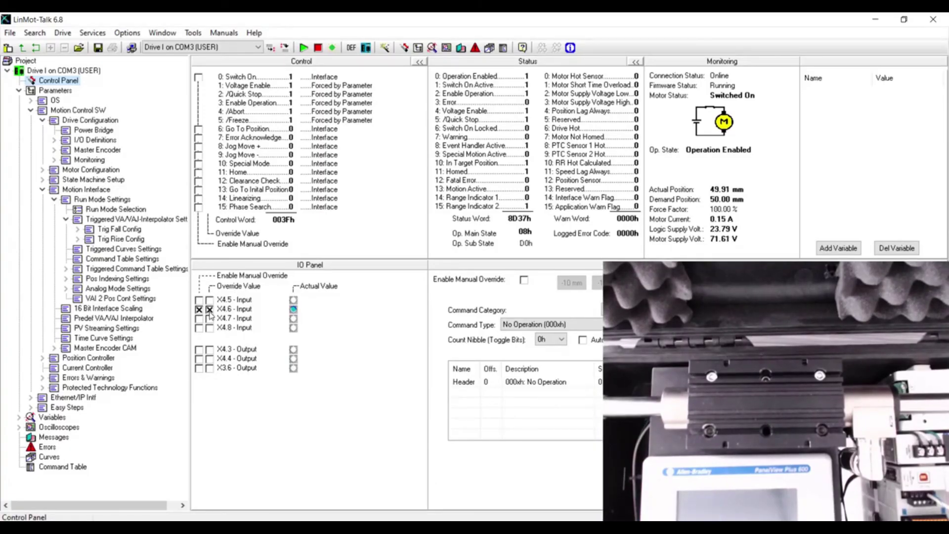
pyautogui.click(211, 313)
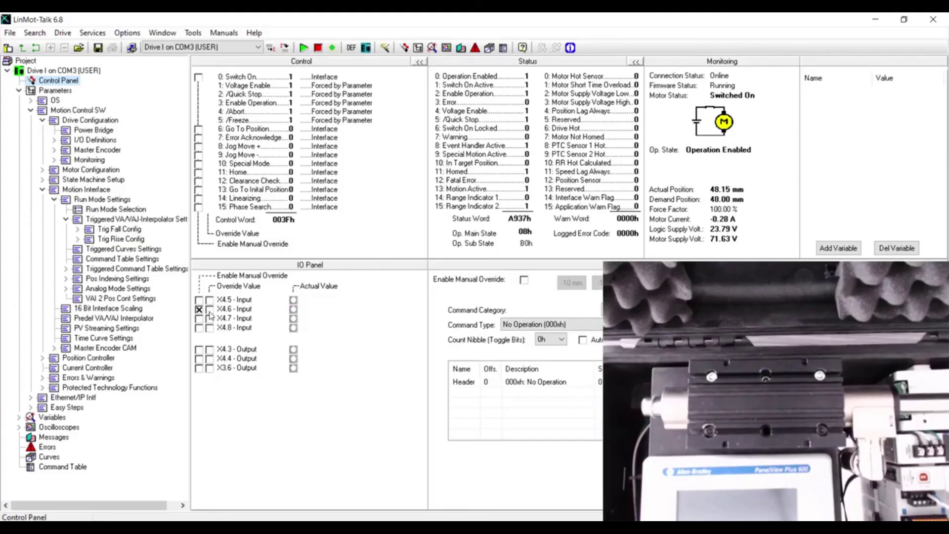
pyautogui.click(210, 312)
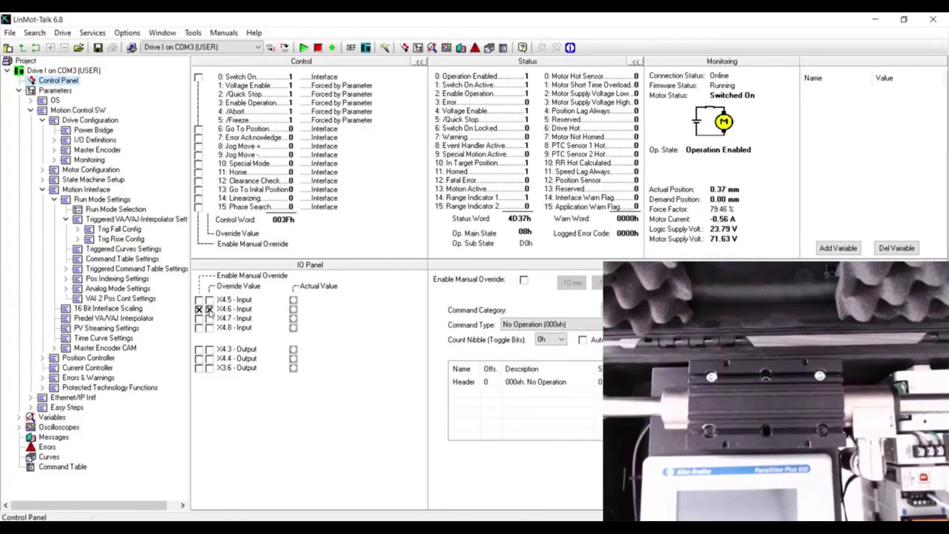
pyautogui.click(210, 312)
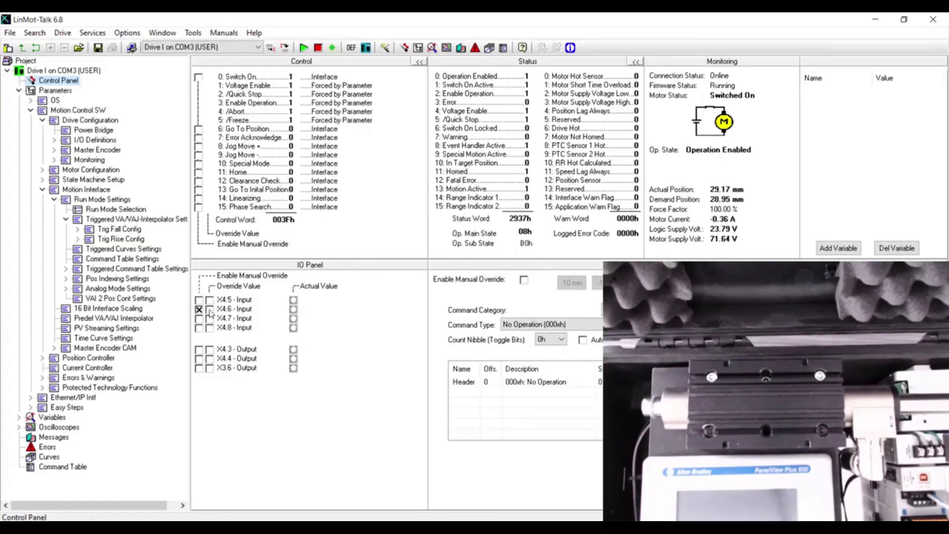